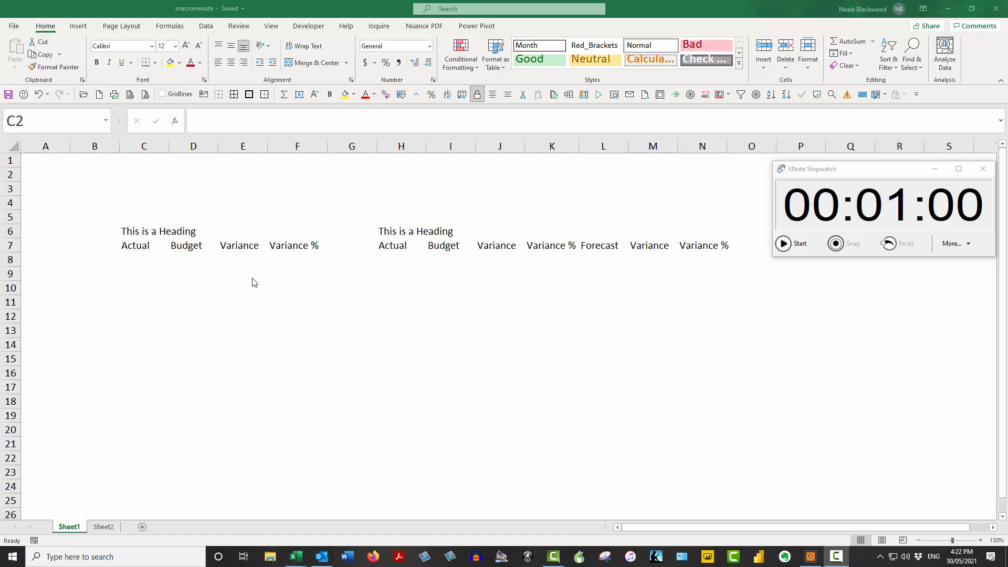
Check in the ribbon customization options that the Developer tab is enabled, and accept the settings
{"action": "left_click", "coordinate": [168, 174]}
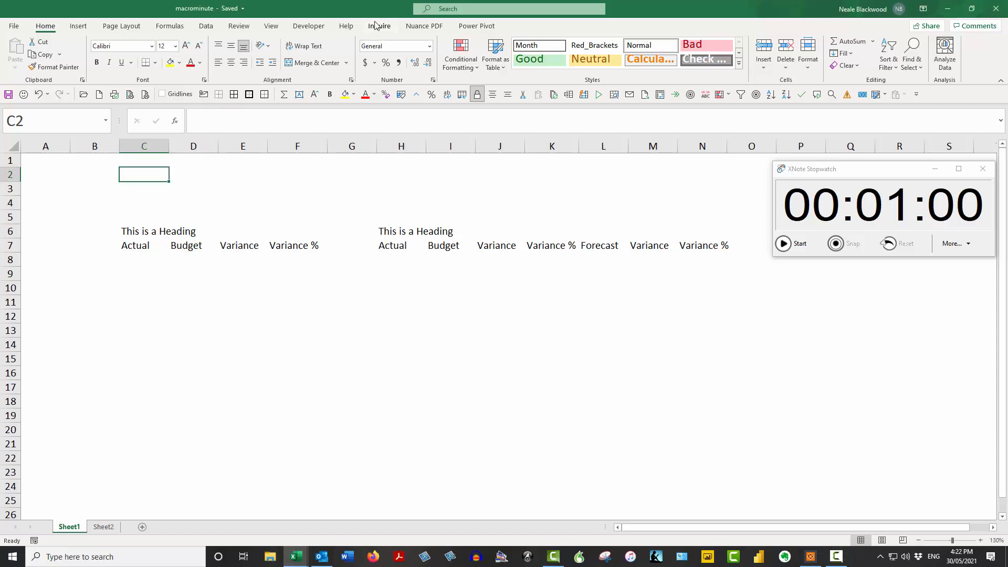
{"action": "right_click", "coordinate": [310, 29]}
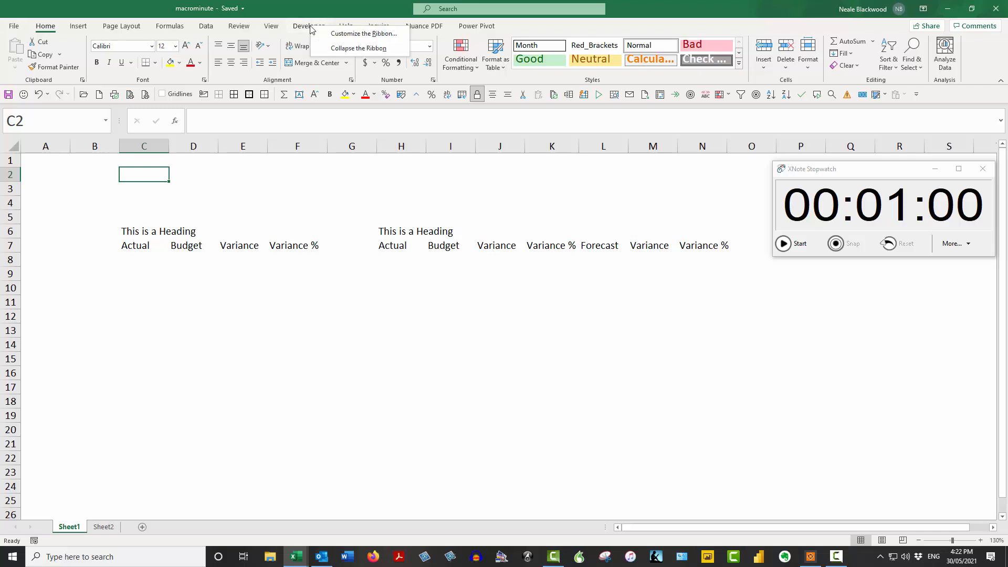
{"action": "left_click", "coordinate": [354, 35]}
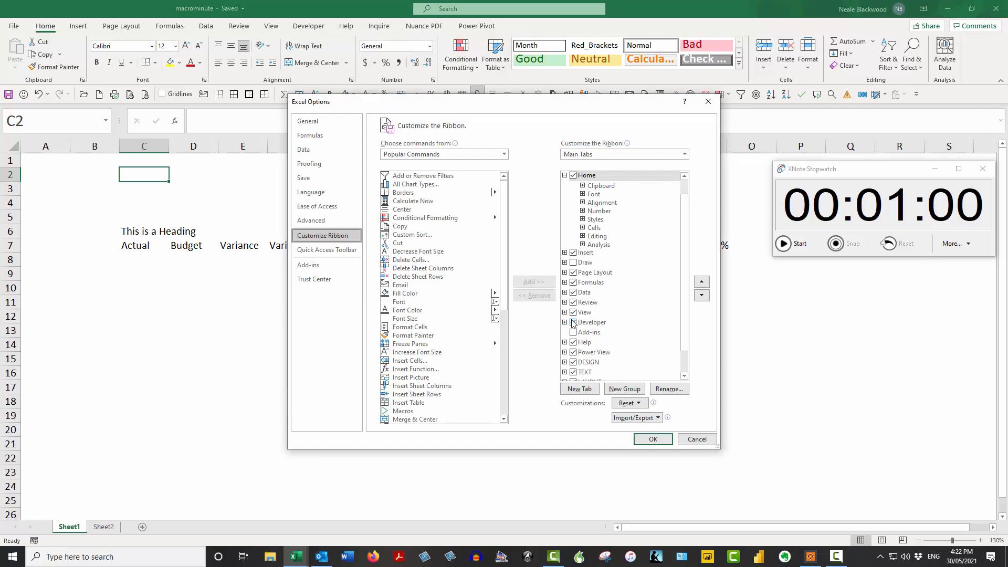
{"action": "left_click", "coordinate": [649, 440]}
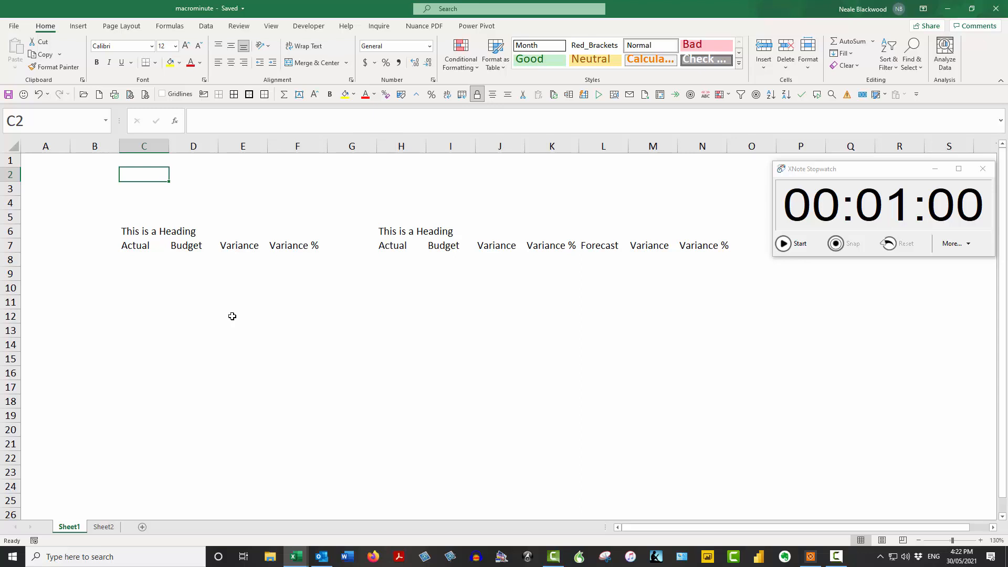
Start the stopwatch countdown and begin recording a macro named Macro1000 in the Personal Macro Workbook with C6:F6 selected
{"action": "left_click", "coordinate": [784, 244]}
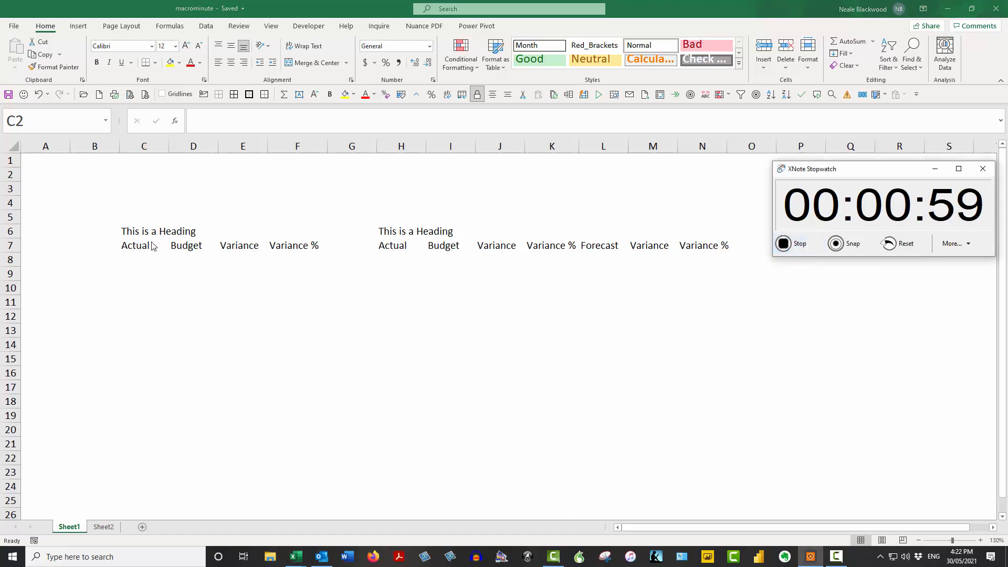
{"action": "left_click_drag", "start_coordinate": [140, 232], "coordinate": [304, 231]}
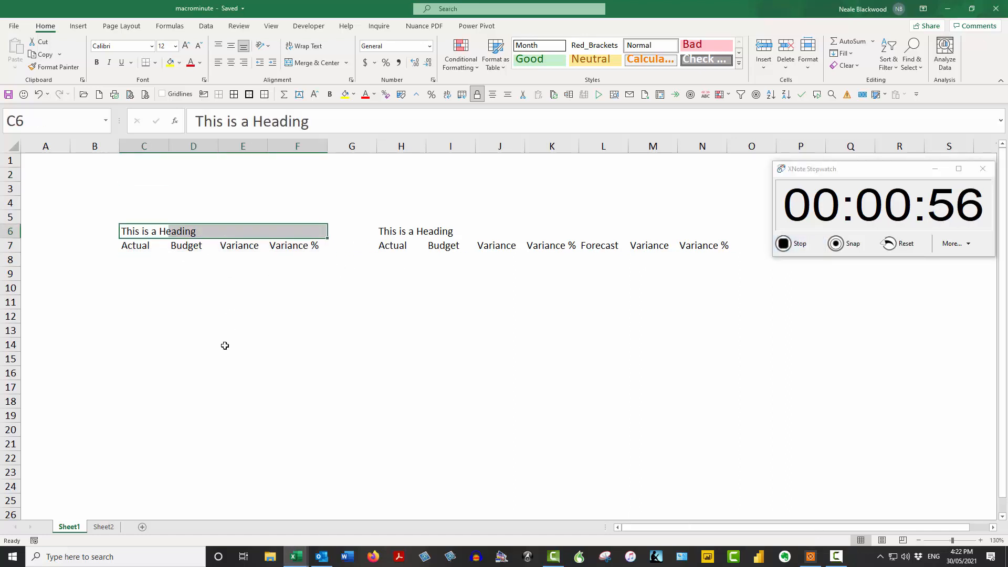
{"action": "left_click", "coordinate": [34, 541]}
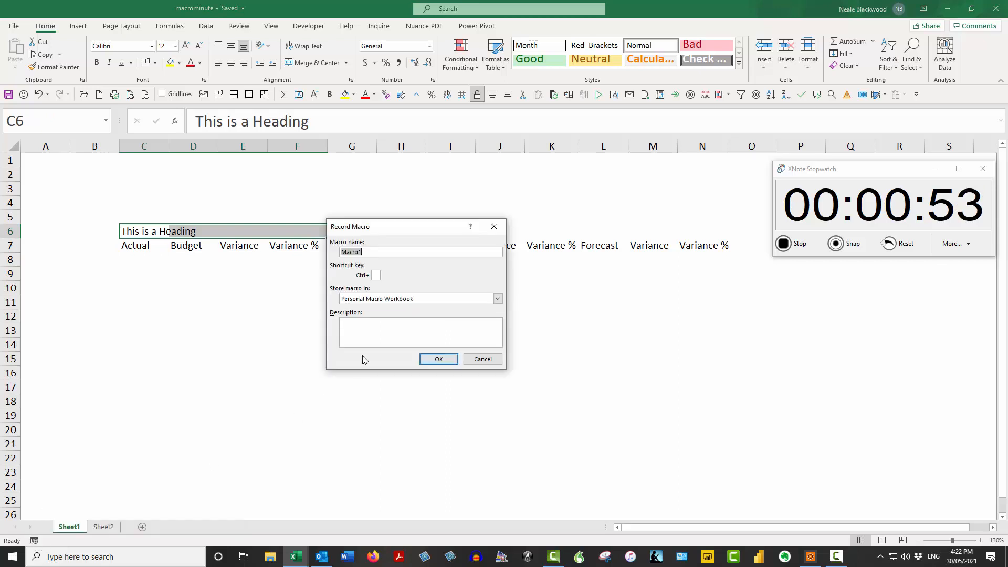
{"action": "left_click", "coordinate": [394, 254]}
{"action": "type", "text": "000"}
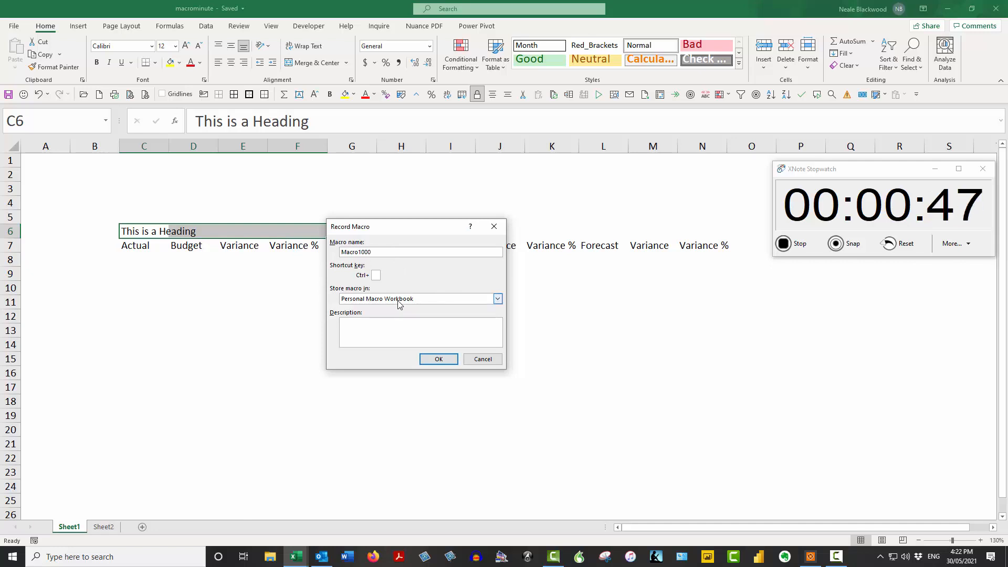
{"action": "left_click", "coordinate": [452, 361]}
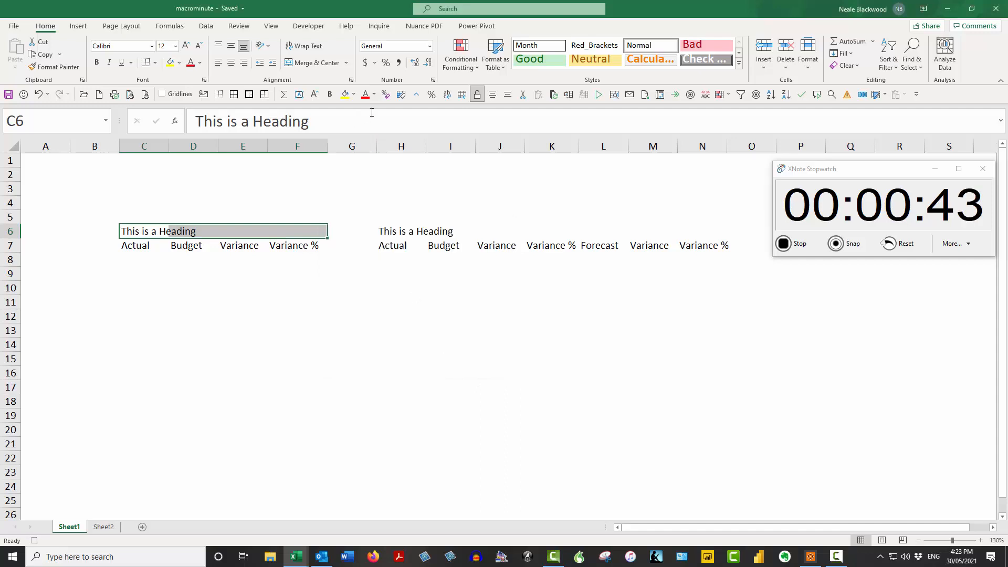
Set the horizontal alignment of C6:F6 to Center Across Selection, and stop both the macro recording and the countdown
{"action": "left_click", "coordinate": [350, 80]}
{"action": "left_click", "coordinate": [362, 227]}
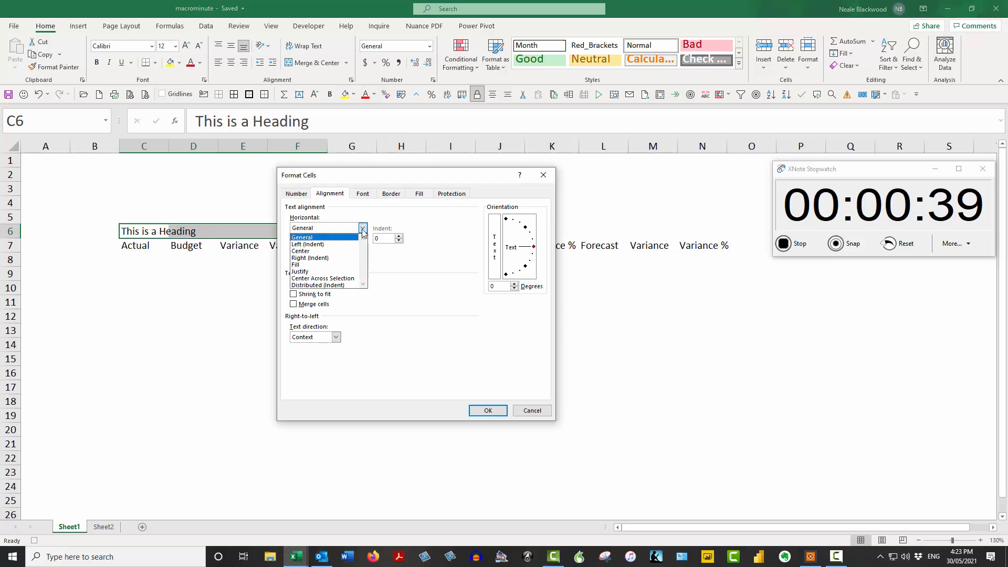
{"action": "left_click", "coordinate": [338, 278]}
{"action": "left_click", "coordinate": [487, 410]}
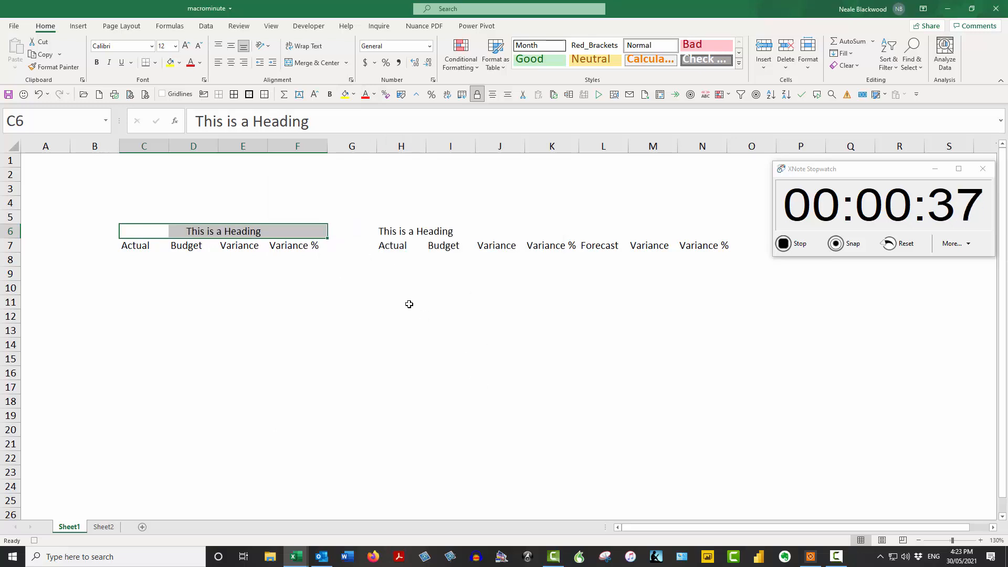
{"action": "left_click", "coordinate": [34, 541]}
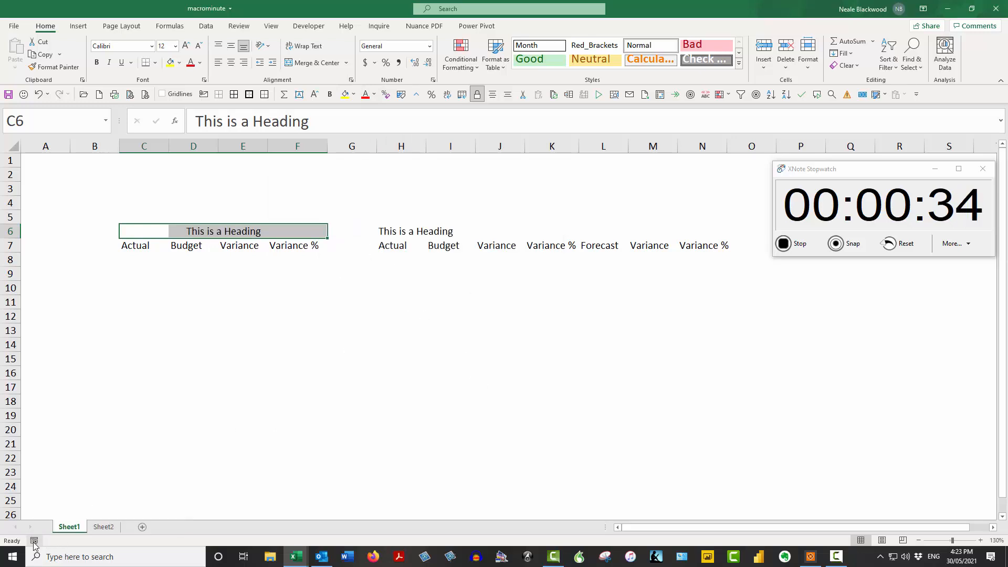
{"action": "left_click", "coordinate": [788, 245]}
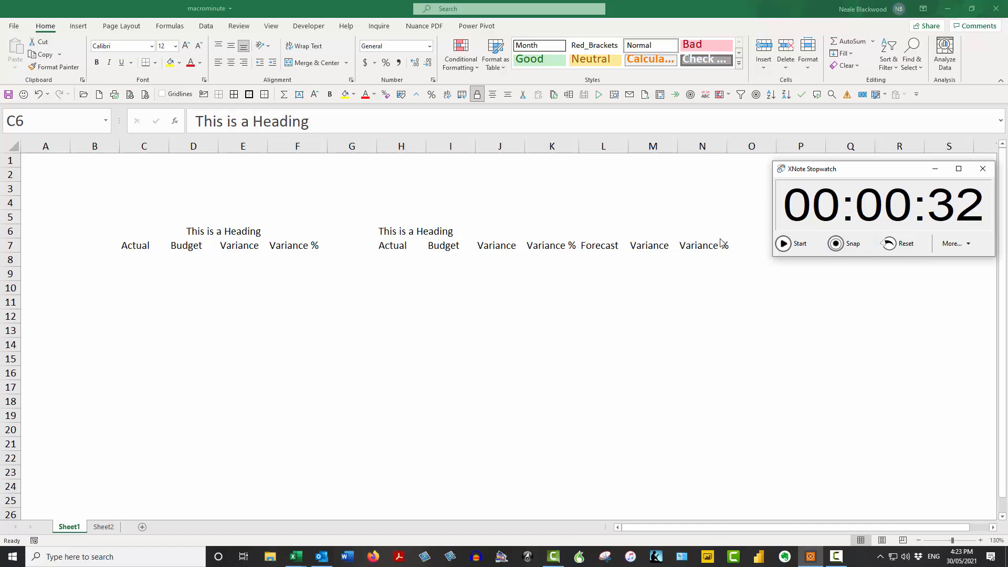
Resume the countdown and add the PERSONAL.XLSB!Macro1000 macro to the Quick Access Toolbar for all documents
{"action": "left_click", "coordinate": [784, 244]}
{"action": "left_click", "coordinate": [449, 95]}
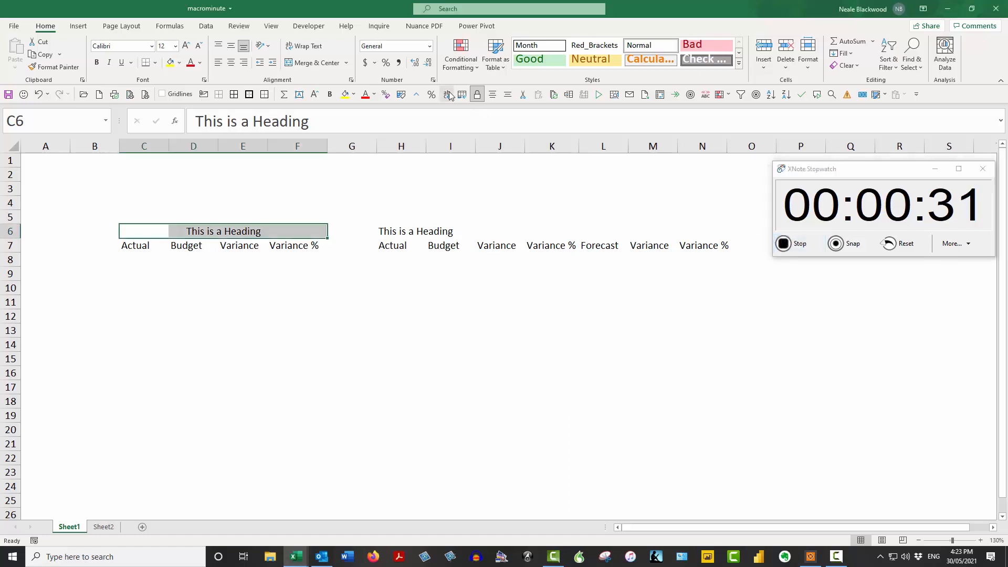
{"action": "right_click", "coordinate": [448, 95]}
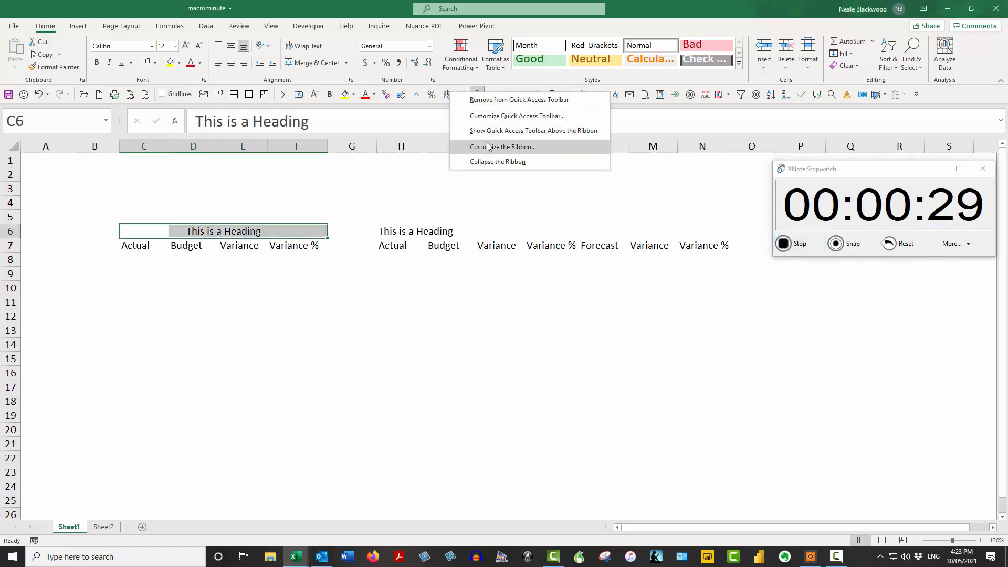
{"action": "left_click", "coordinate": [496, 117]}
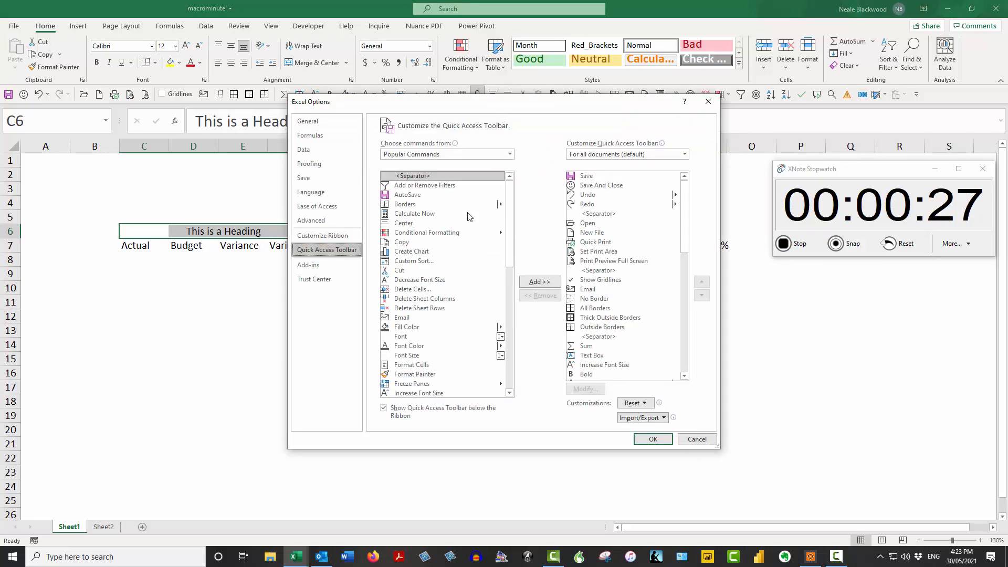
{"action": "left_click", "coordinate": [431, 156]}
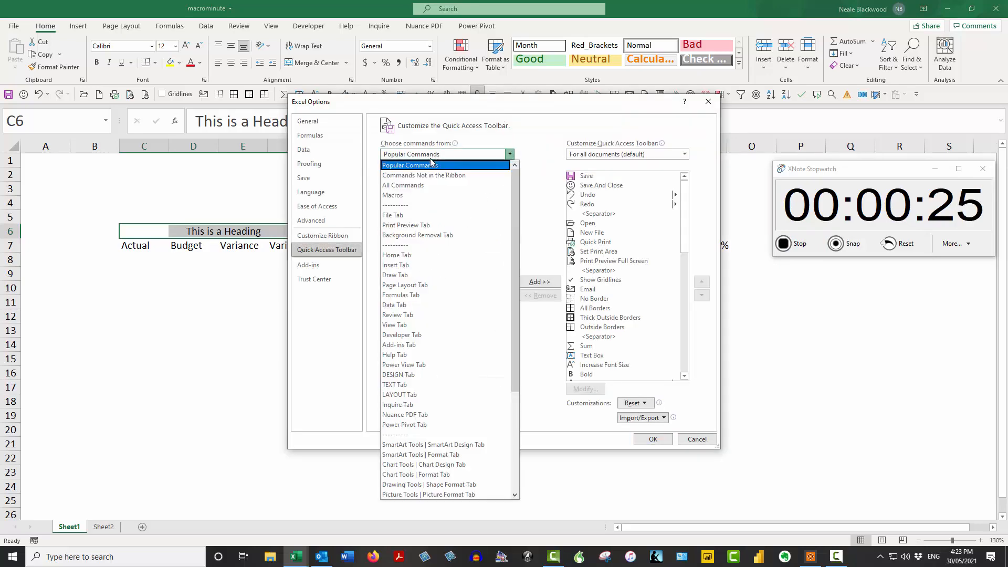
{"action": "left_click", "coordinate": [398, 195]}
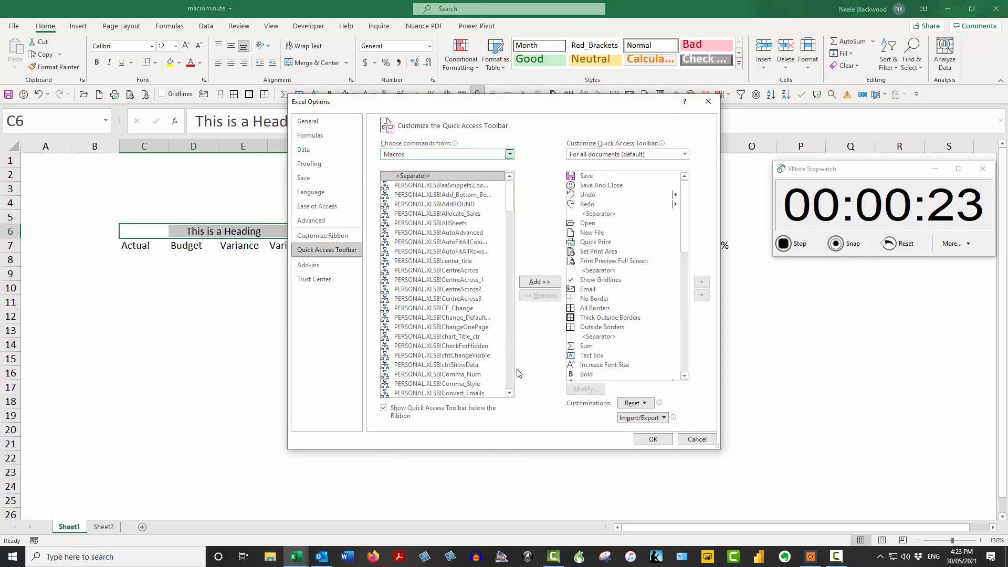
{"action": "scroll", "coordinate": [510, 245], "scroll_direction": "down", "scroll_amount": 15}
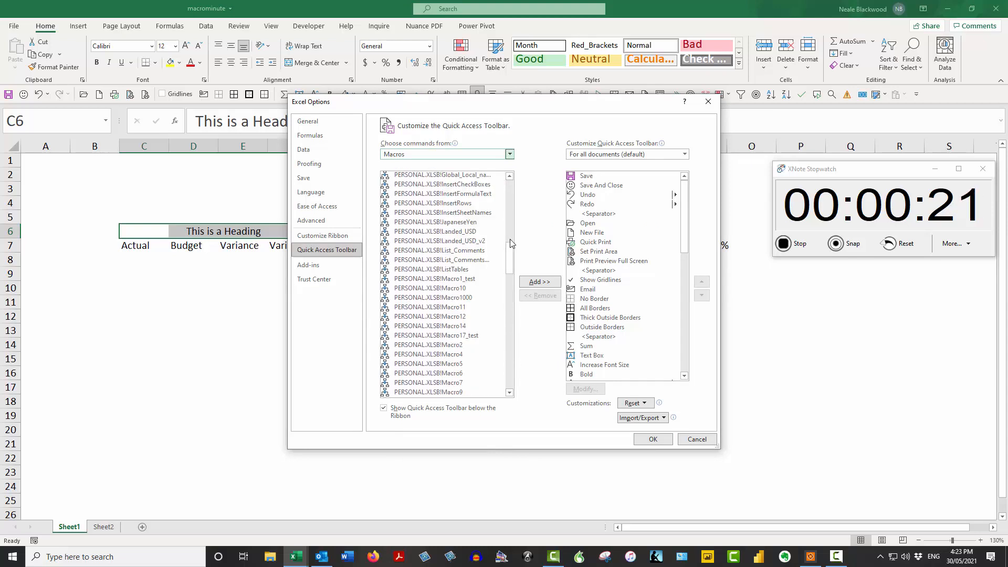
{"action": "left_click", "coordinate": [473, 299]}
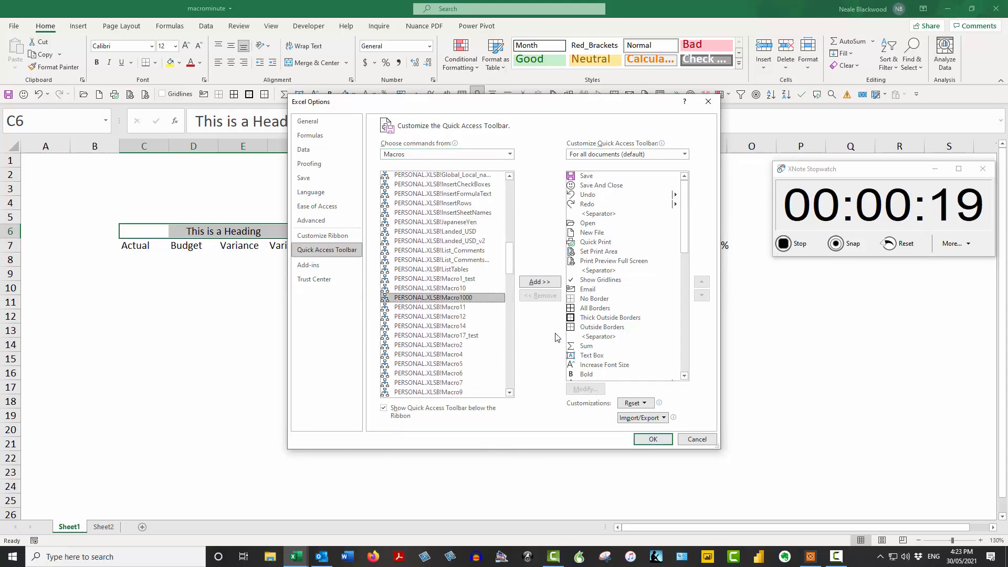
{"action": "left_click", "coordinate": [539, 282]}
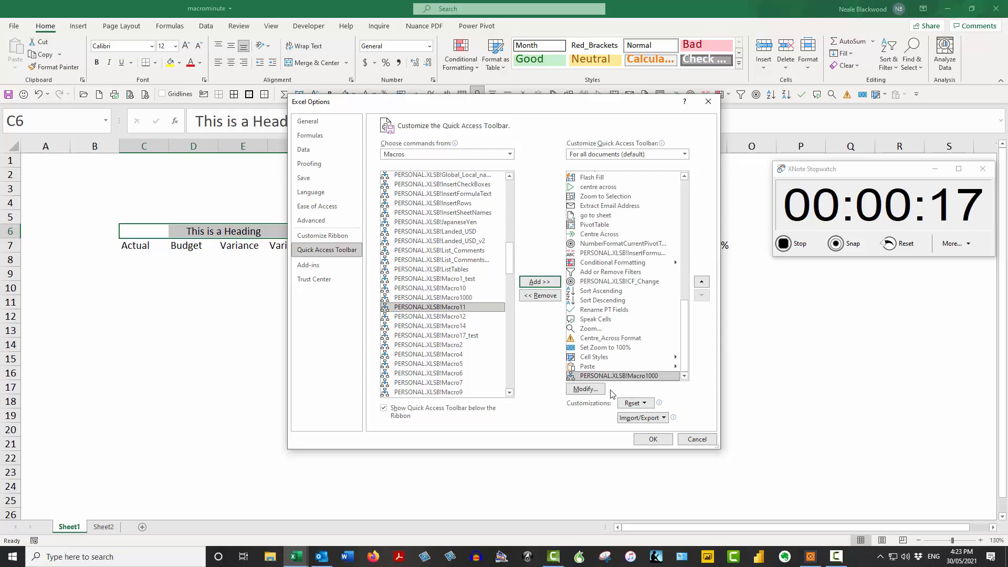
Give the Macro1000 toolbar command the blue information symbol, accept the customization and pause the countdown
{"action": "left_click", "coordinate": [592, 390]}
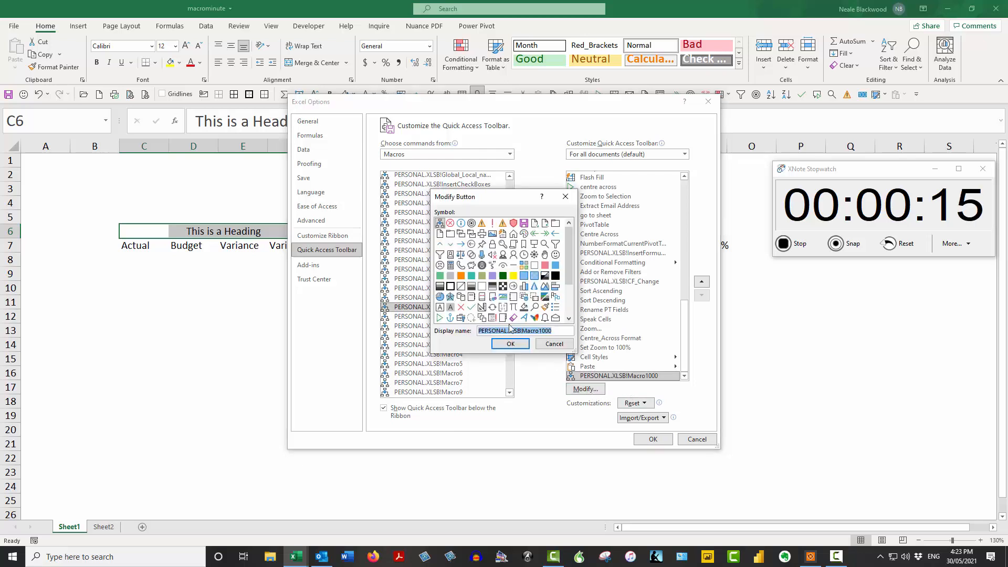
{"action": "left_click", "coordinate": [461, 223]}
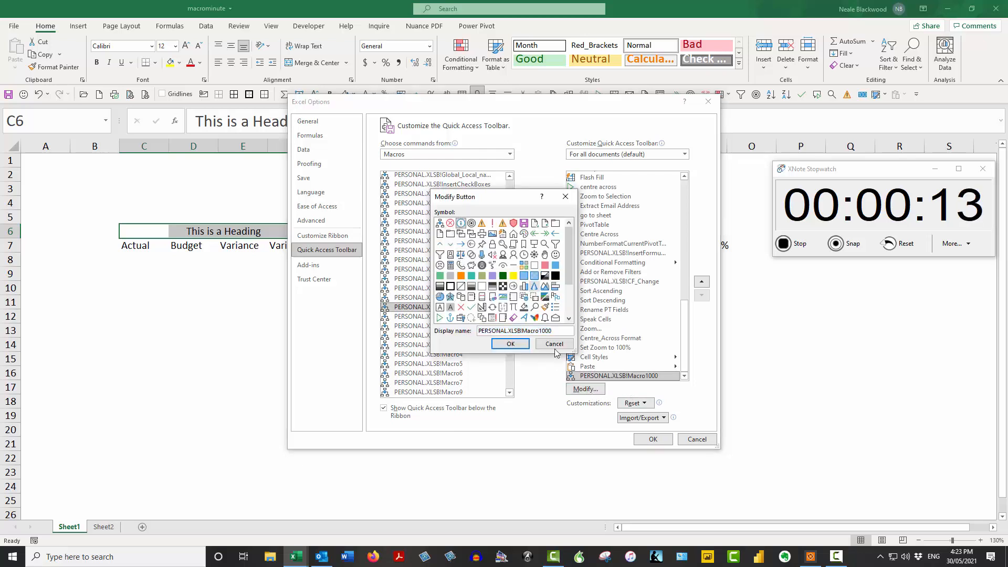
{"action": "left_click", "coordinate": [510, 344]}
{"action": "left_click", "coordinate": [653, 440]}
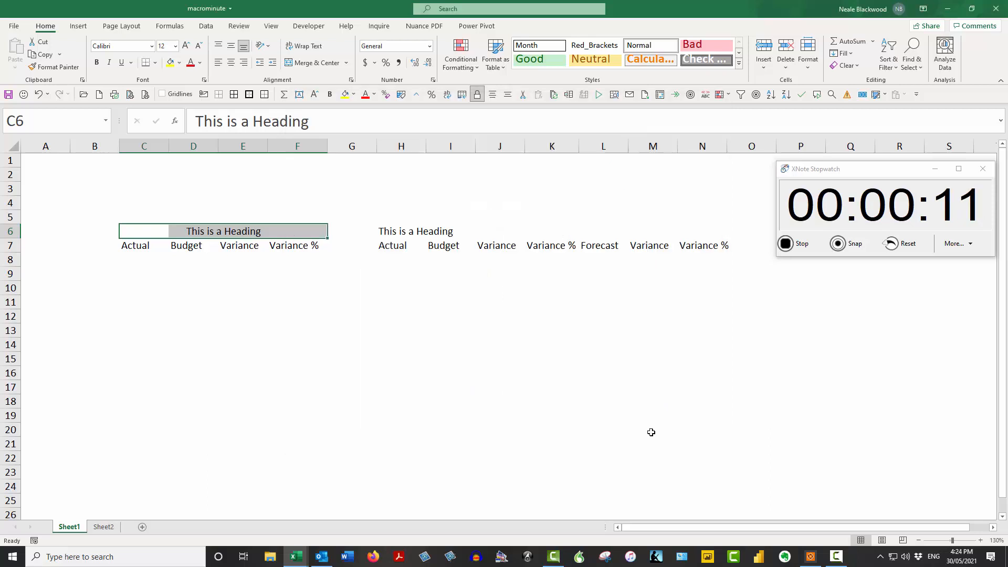
{"action": "left_click", "coordinate": [784, 246]}
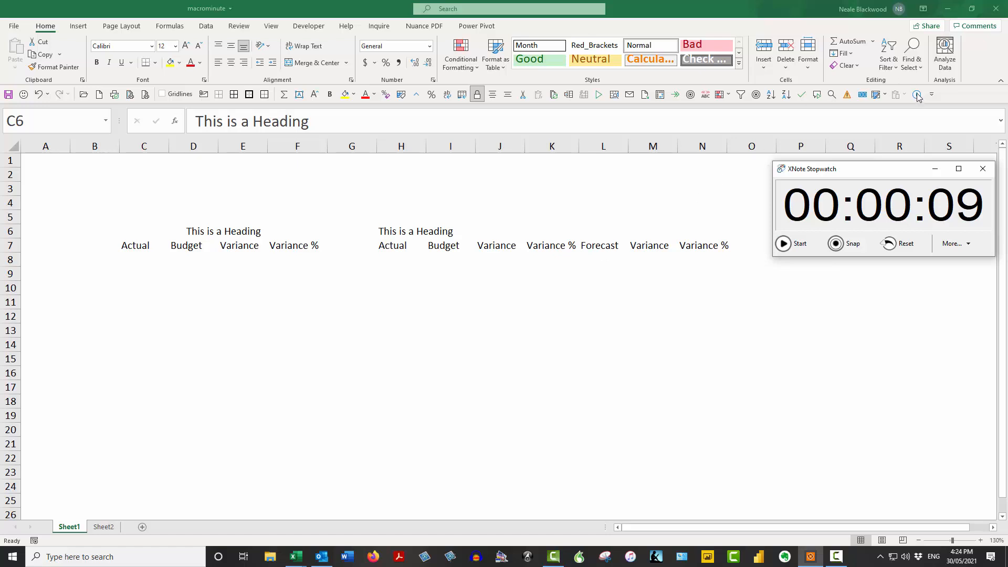
Resume the countdown, run the Macro1000 toolbar command on H6:N6 to center its heading, and stop the countdown
{"action": "left_click", "coordinate": [400, 234]}
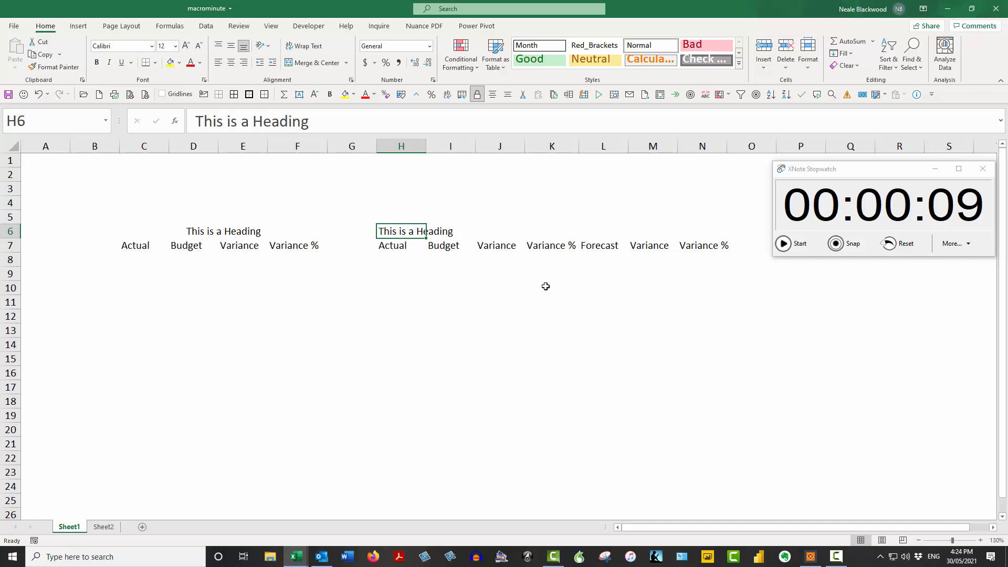
{"action": "left_click", "coordinate": [785, 245]}
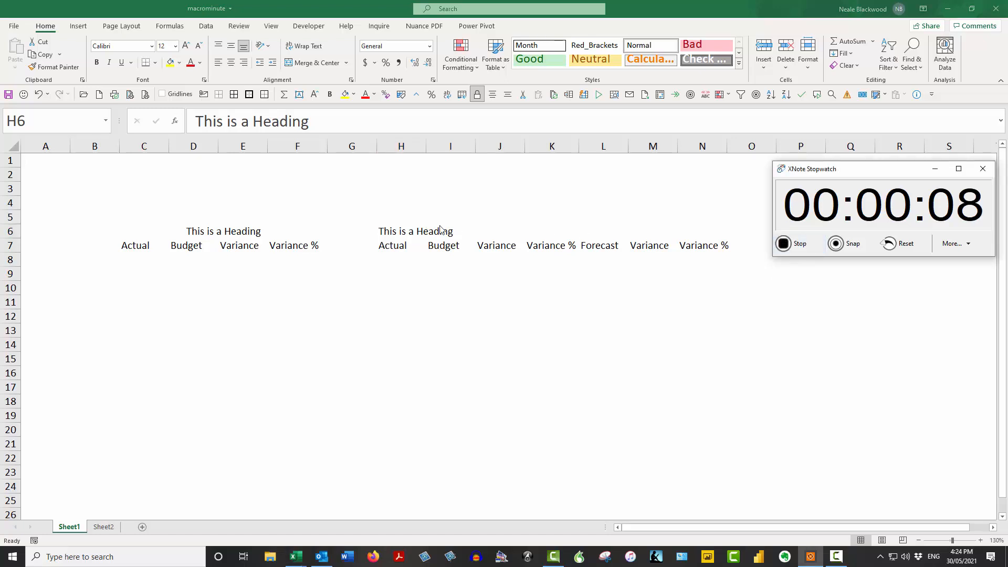
{"action": "left_click_drag", "start_coordinate": [388, 233], "coordinate": [725, 232]}
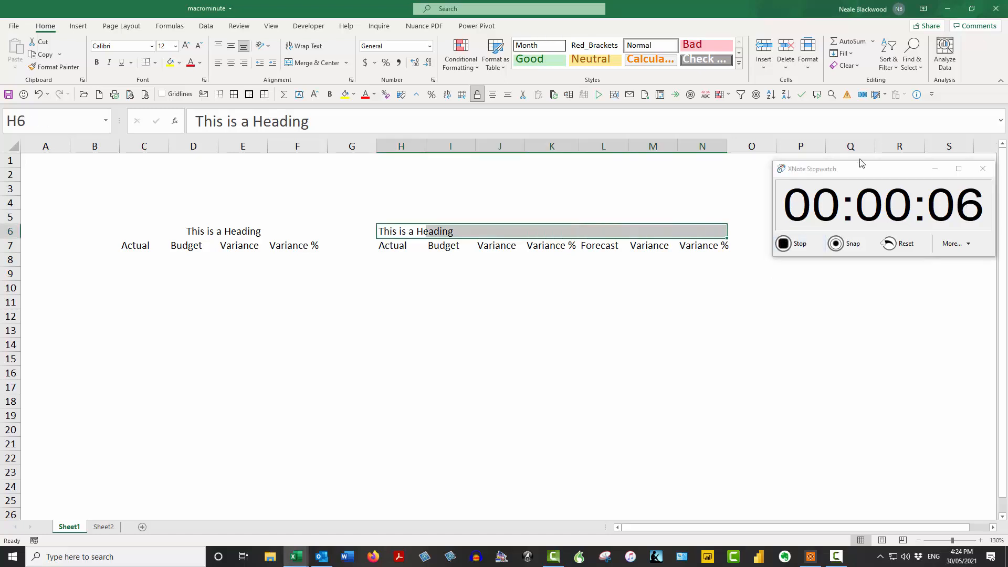
{"action": "left_click", "coordinate": [916, 95]}
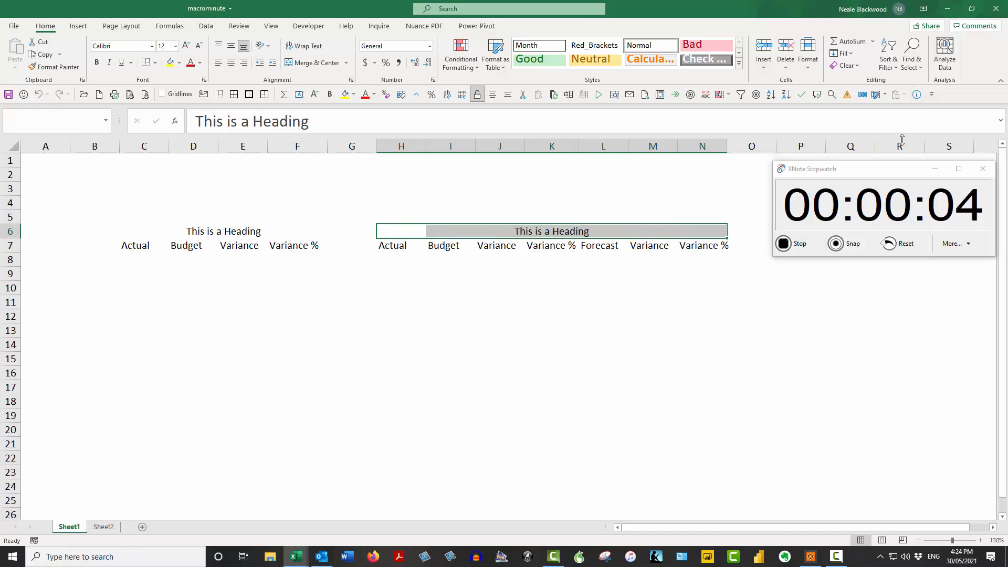
{"action": "left_click", "coordinate": [783, 246]}
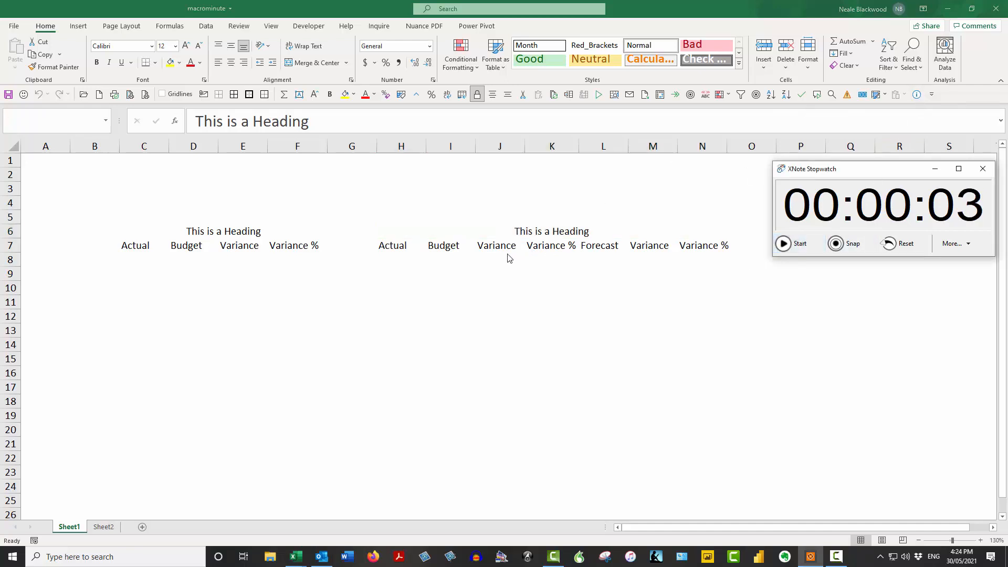
Step through the individual cells in row 6 from H6 to examine whether the centered heading's cells are unmerged
{"action": "left_click", "coordinate": [404, 238]}
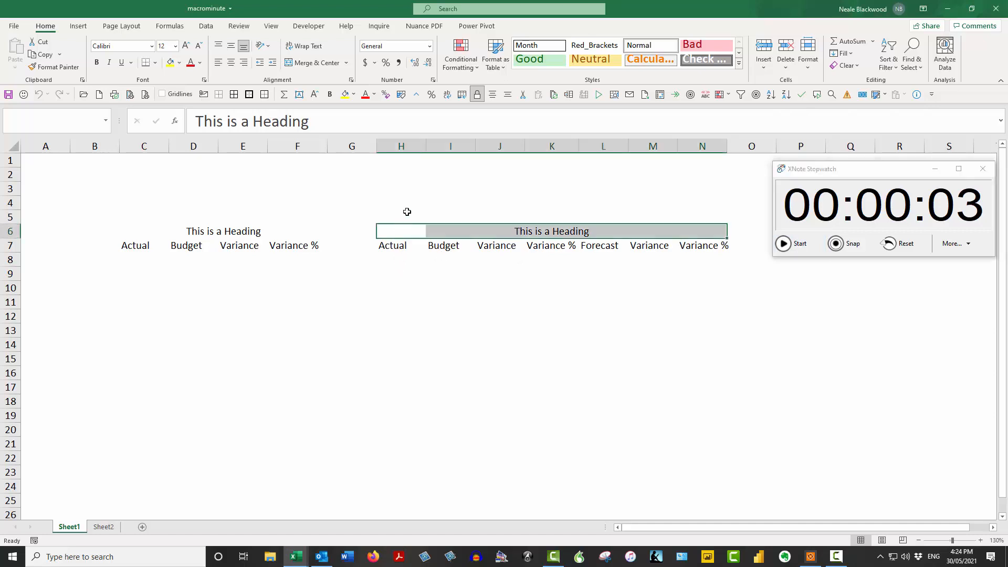
{"action": "left_click", "coordinate": [403, 234]}
{"action": "key", "text": "Right"}
{"action": "key", "text": "Right"}
{"action": "key", "text": "Right"}
{"action": "key", "text": "Right"}
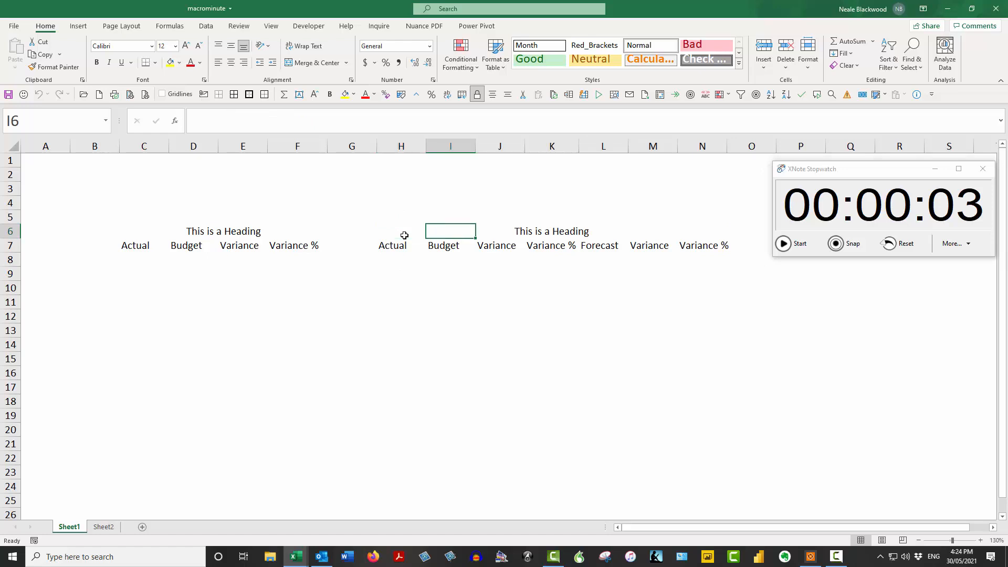
{"action": "key", "text": "Left"}
{"action": "key", "text": "Left"}
{"action": "key", "text": "Left"}
{"action": "key", "text": "Left"}
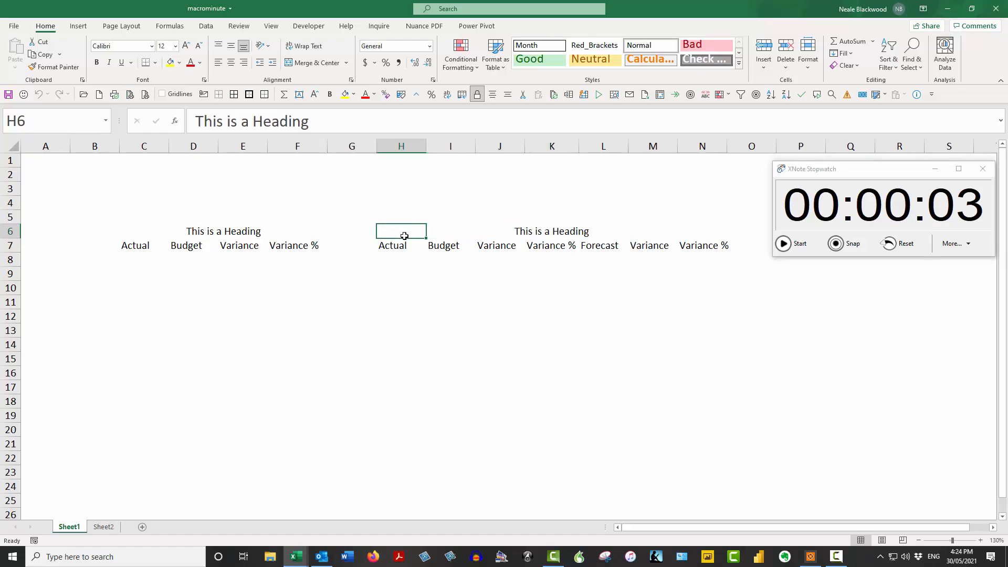
Copy the Actual, Budget, Variance and Variance % labels from C7:F7 to C12:F12, and select cell C11 above them
{"action": "left_click_drag", "start_coordinate": [139, 245], "coordinate": [254, 314]}
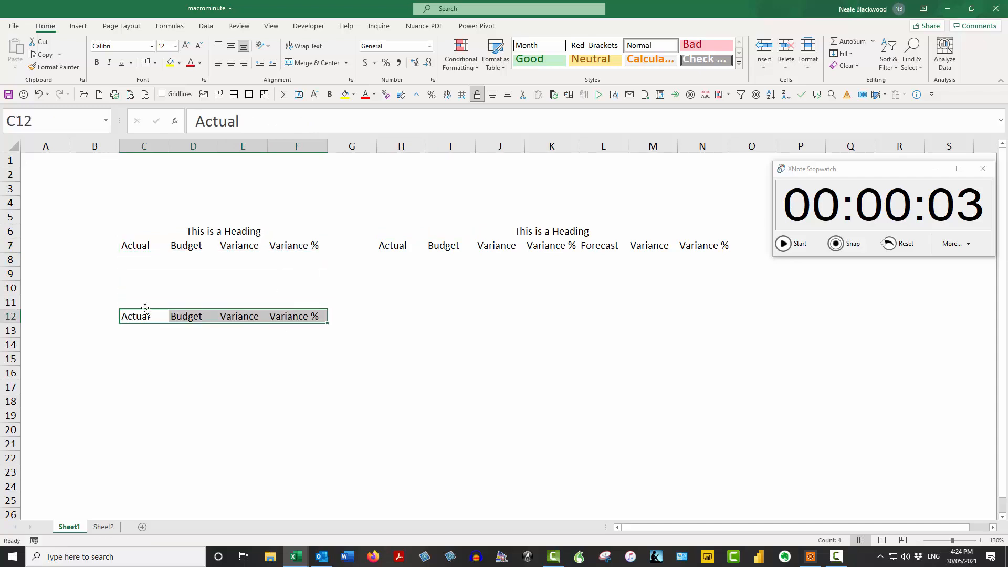
{"action": "left_click", "coordinate": [207, 229]}
{"action": "left_click", "coordinate": [130, 303]}
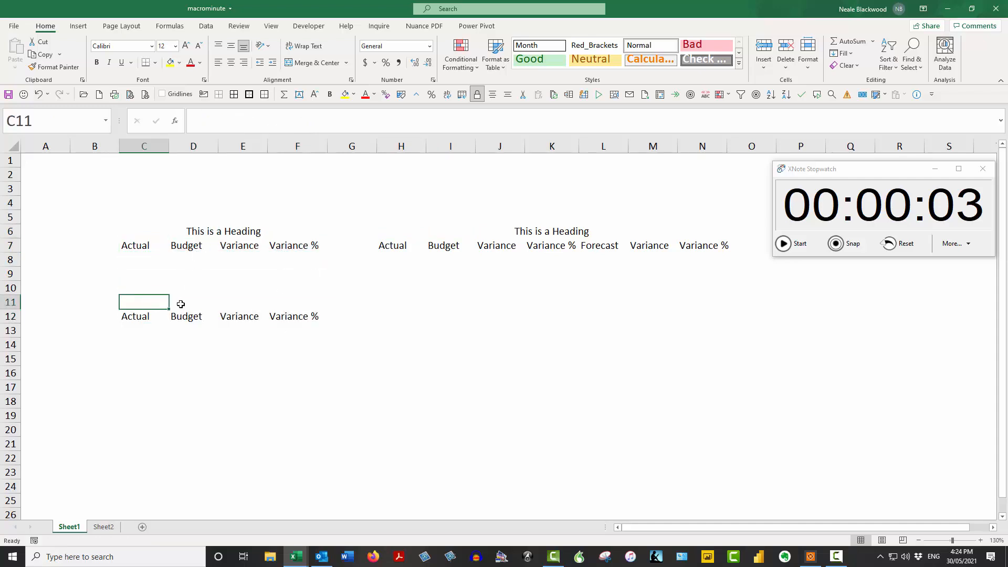
Enter "This is a heading" in cell C11 above the copied labels
{"action": "type", "text": "This is a"}
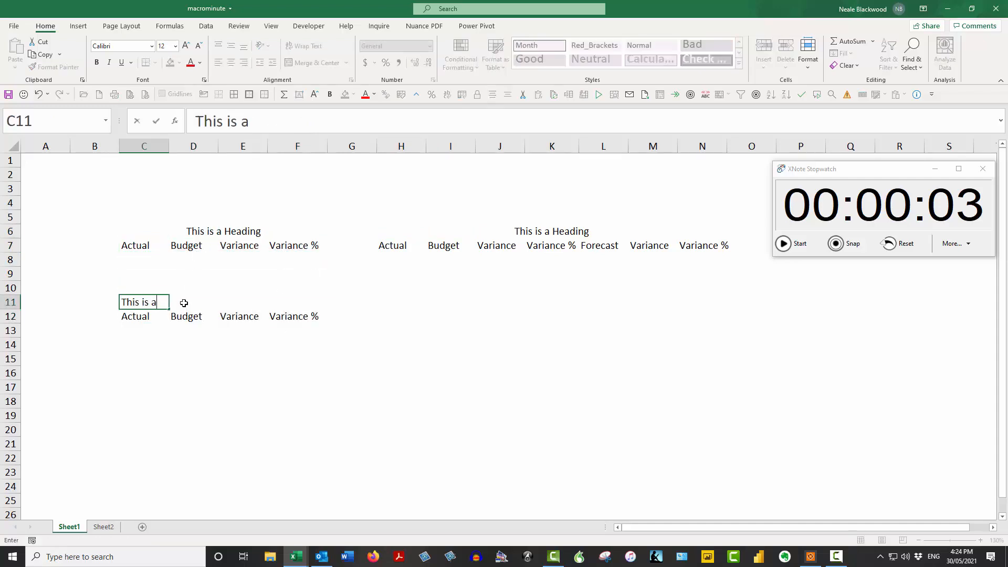
{"action": "type", "text": " heading"}
{"action": "key", "text": "Up"}
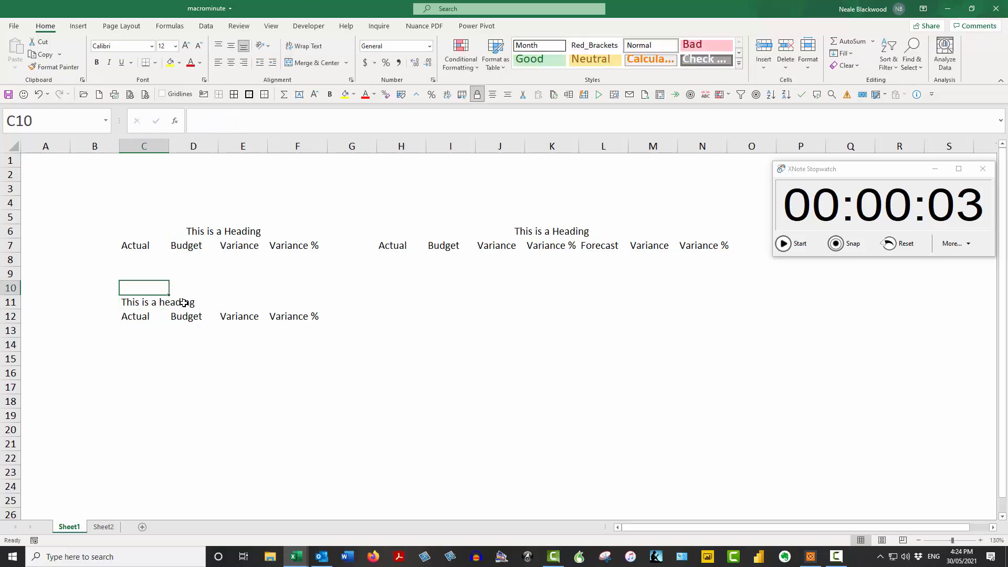
Merge and center the heading across C11:F11, and compare how its cells select with cell D6 in the upper heading
{"action": "left_click_drag", "start_coordinate": [139, 299], "coordinate": [310, 302]}
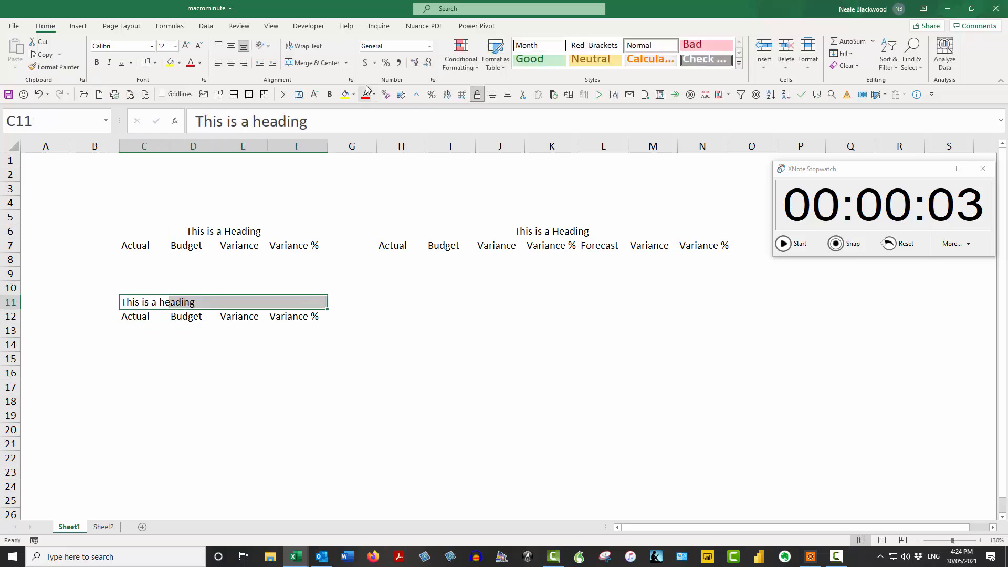
{"action": "left_click", "coordinate": [314, 62]}
{"action": "left_click", "coordinate": [215, 343]}
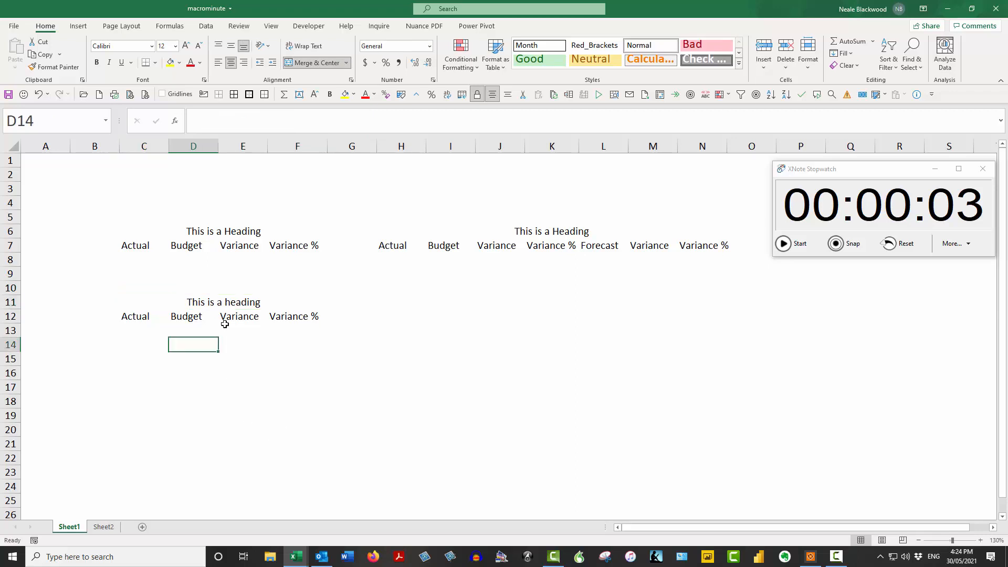
{"action": "left_click", "coordinate": [229, 295]}
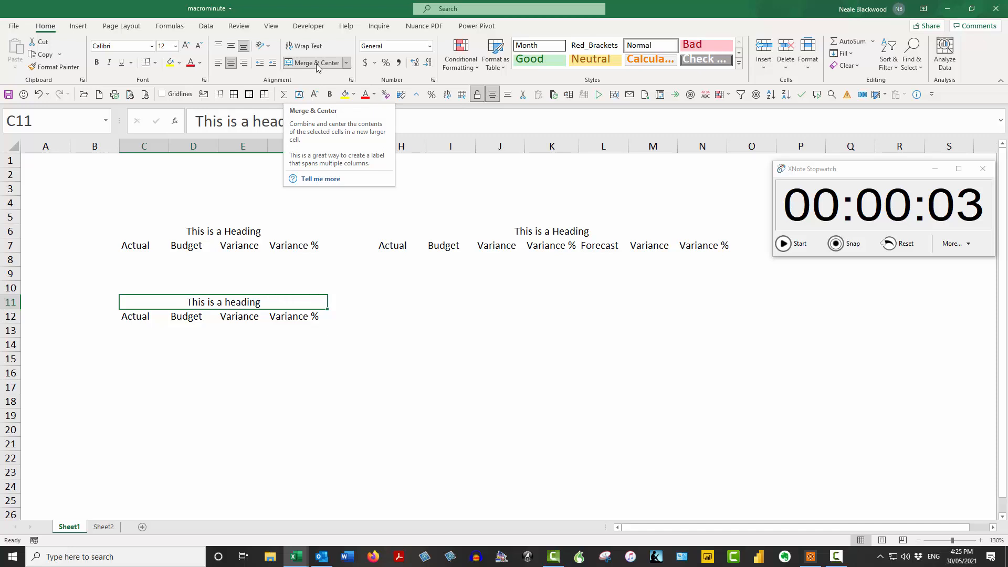
{"action": "left_click", "coordinate": [192, 232]}
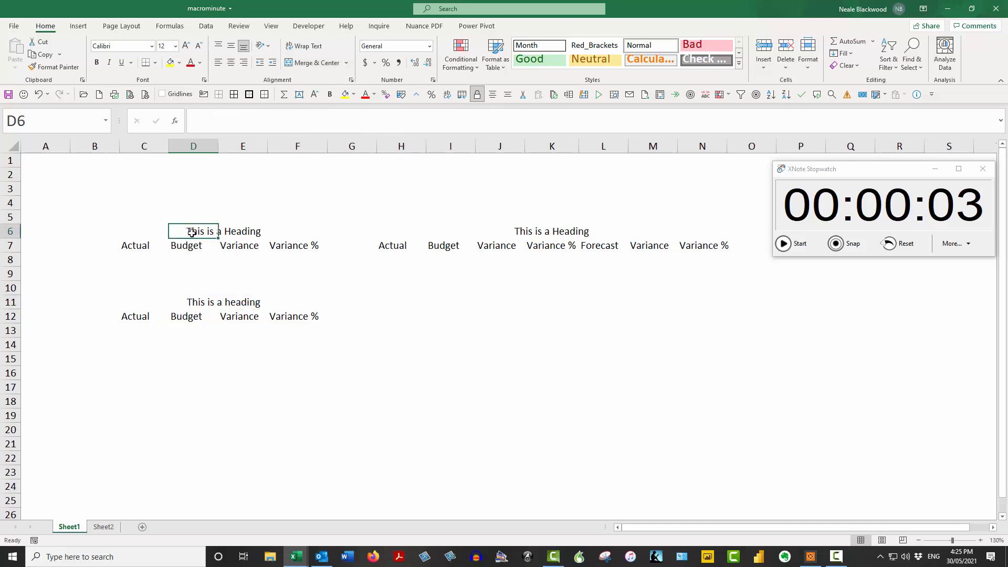
Unmerge the C11:F11 heading and run the Macro1000 toolbar command on C11:F11 to center it across the selection
{"action": "left_click", "coordinate": [211, 302]}
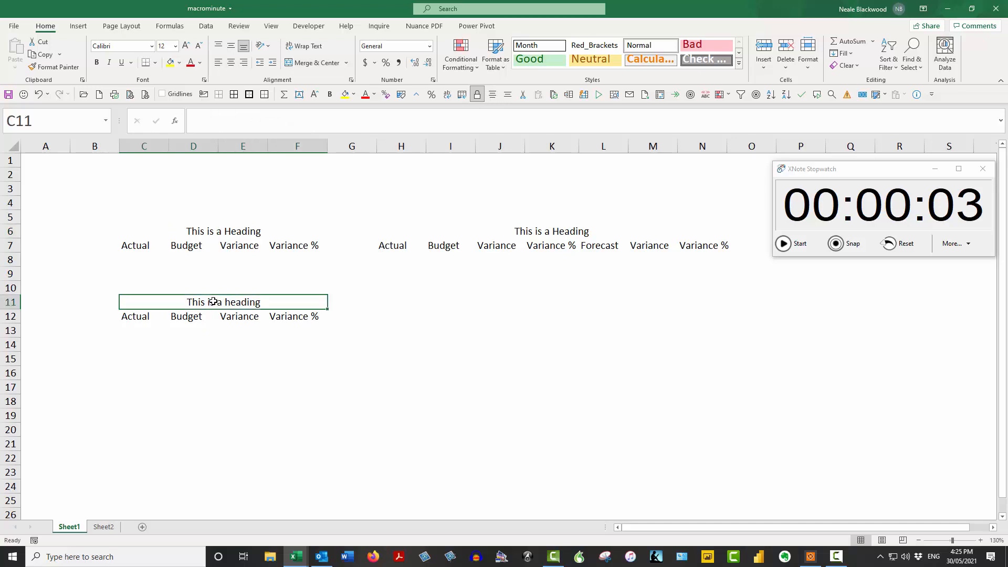
{"action": "left_click", "coordinate": [349, 64]}
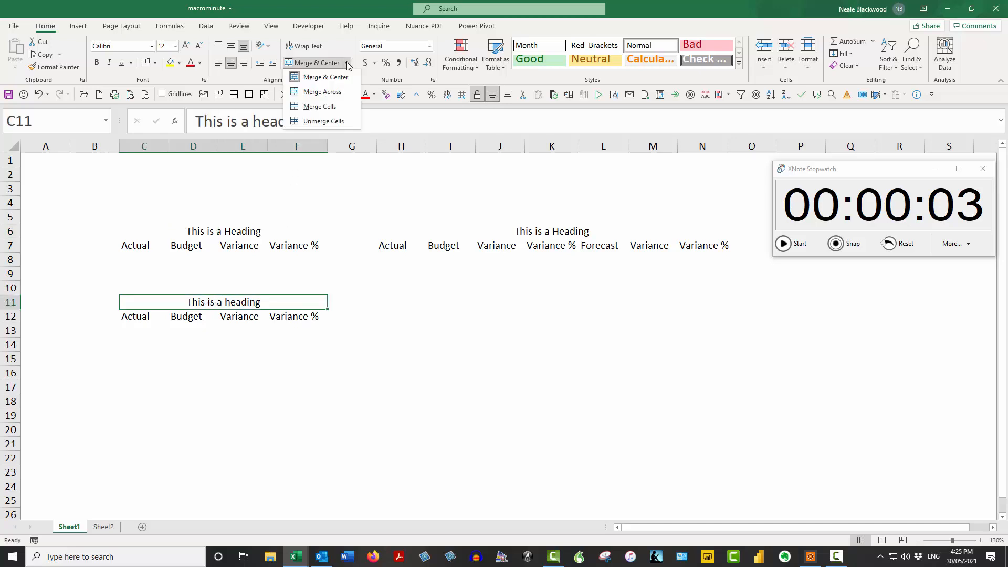
{"action": "left_click", "coordinate": [328, 129]}
{"action": "left_click", "coordinate": [198, 346]}
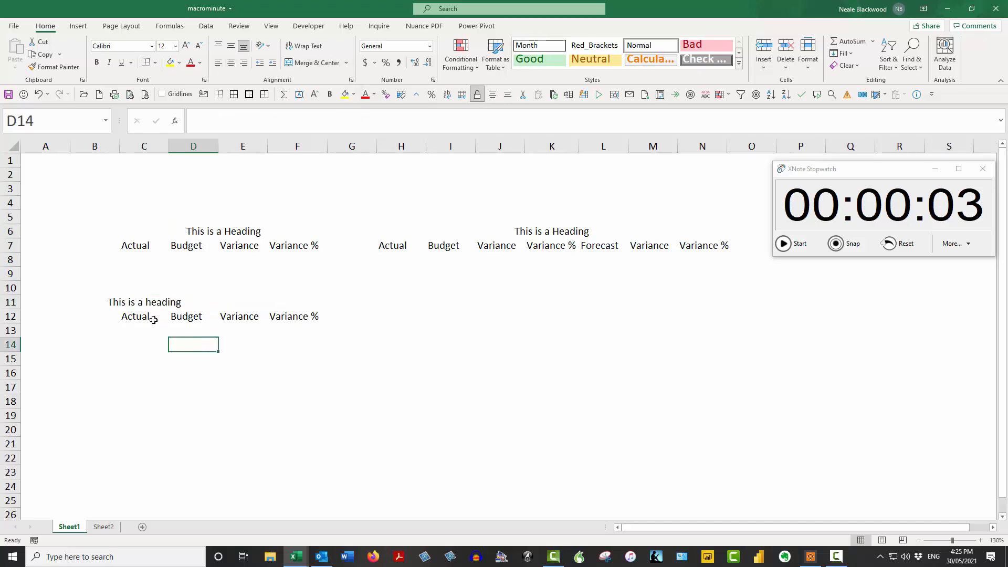
{"action": "left_click_drag", "start_coordinate": [137, 303], "coordinate": [291, 305]}
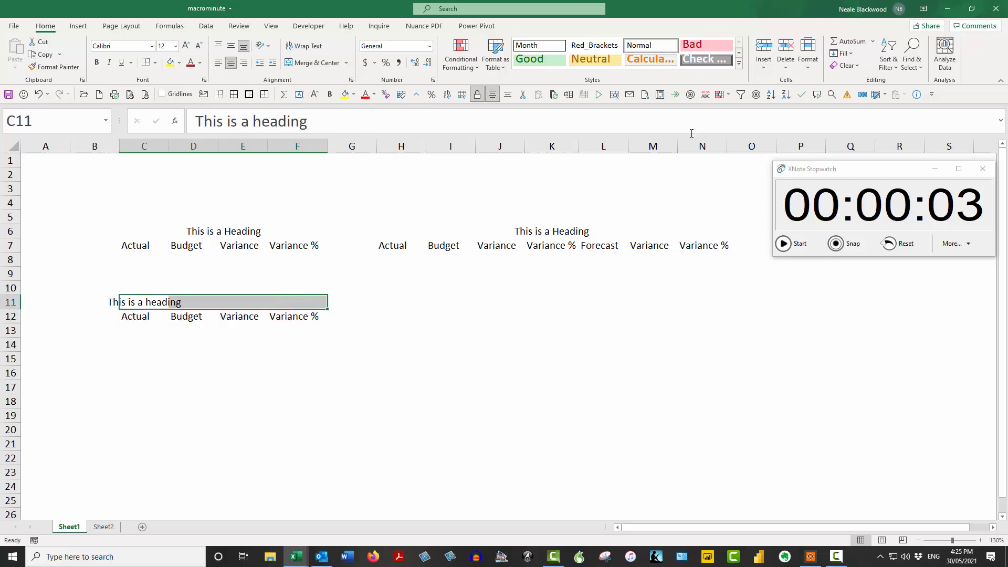
{"action": "left_click", "coordinate": [916, 95]}
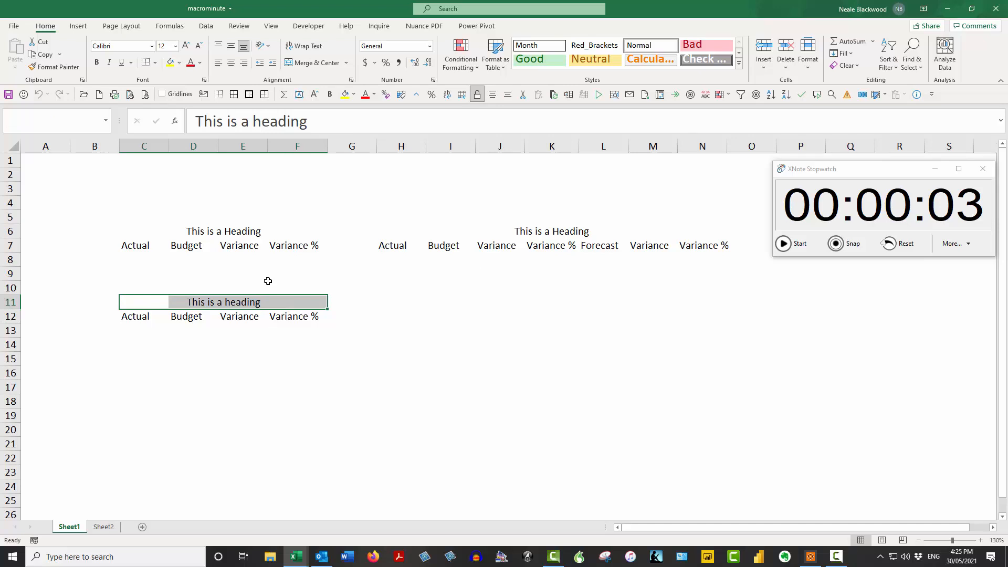
{"action": "left_click", "coordinate": [387, 303]}
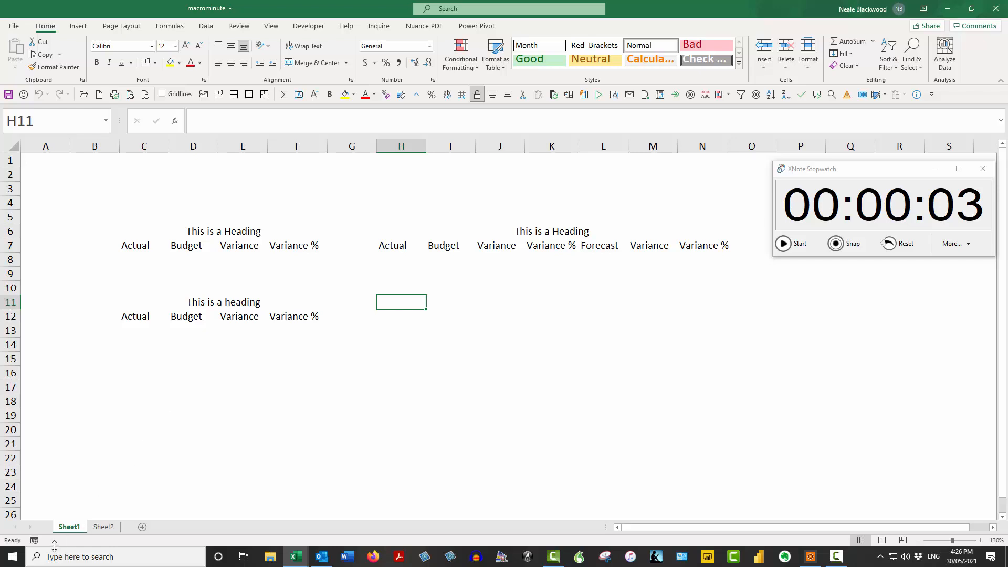
Open the macro recording settings to examine the Personal Macro Workbook storage option, and cancel without recording
{"action": "left_click", "coordinate": [34, 540]}
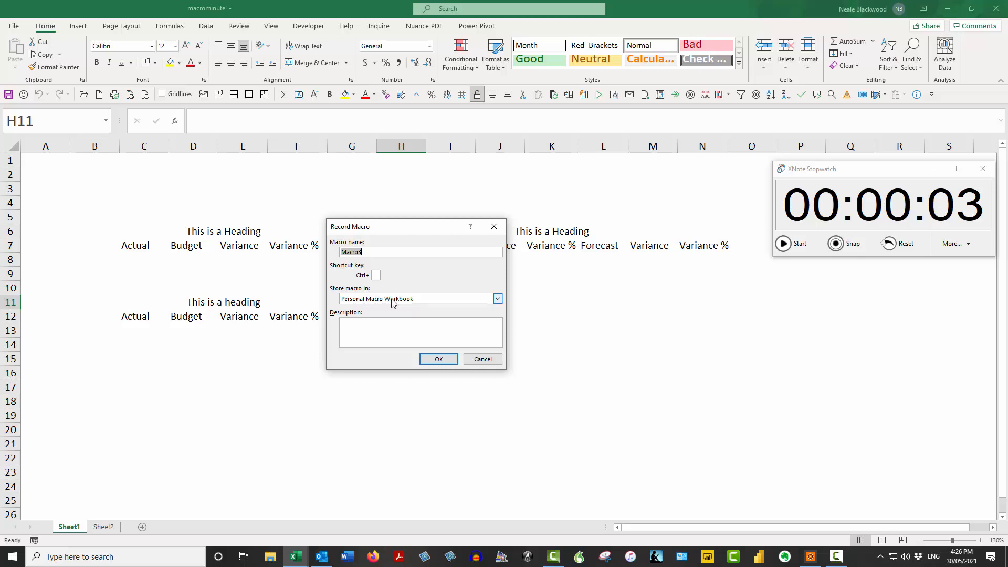
{"action": "left_click", "coordinate": [482, 359]}
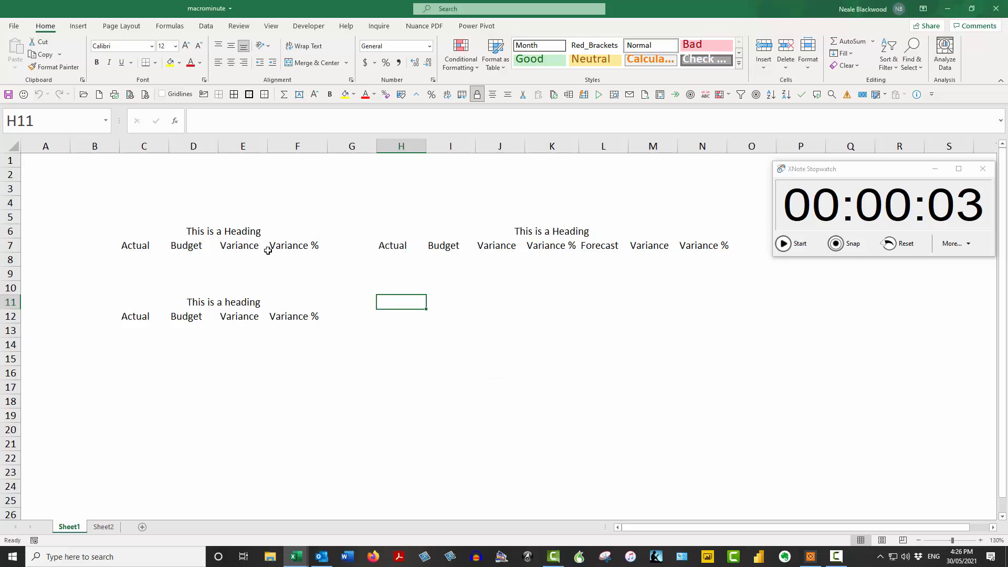
{"action": "left_click", "coordinate": [361, 276]}
{"action": "left_click", "coordinate": [398, 284]}
{"action": "left_click", "coordinate": [423, 277]}
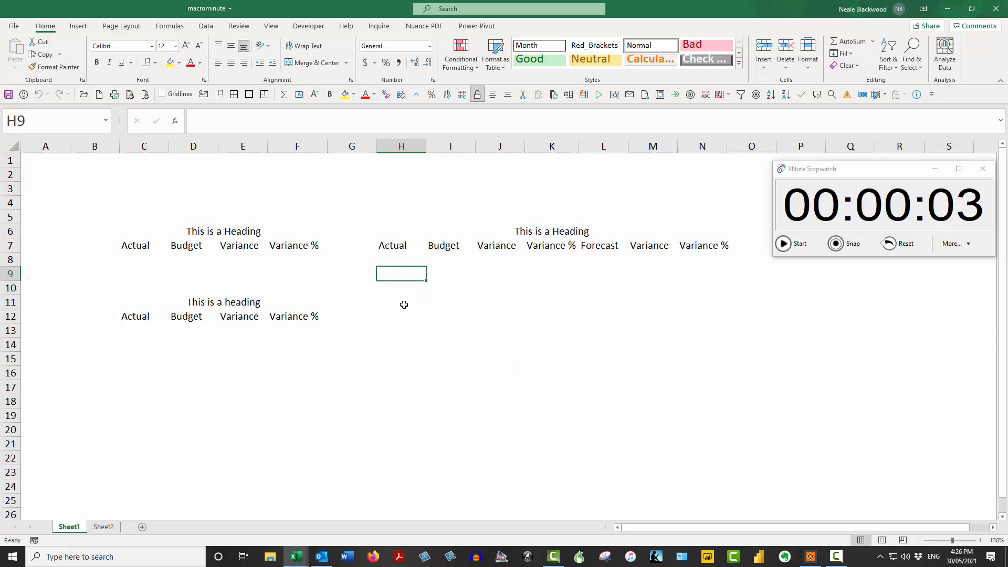
{"action": "left_click", "coordinate": [405, 302]}
{"action": "left_click", "coordinate": [404, 313]}
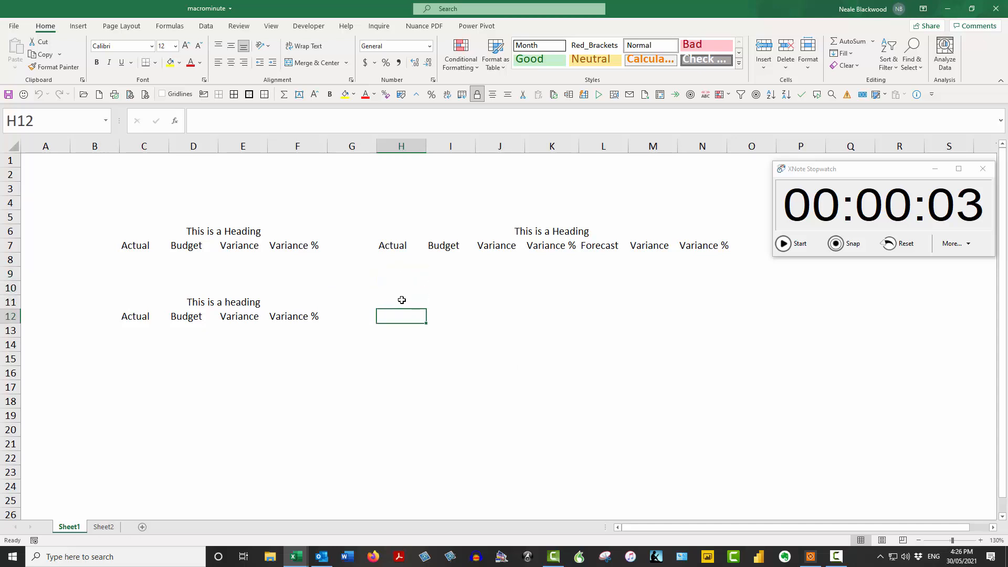
{"action": "left_click", "coordinate": [400, 300]}
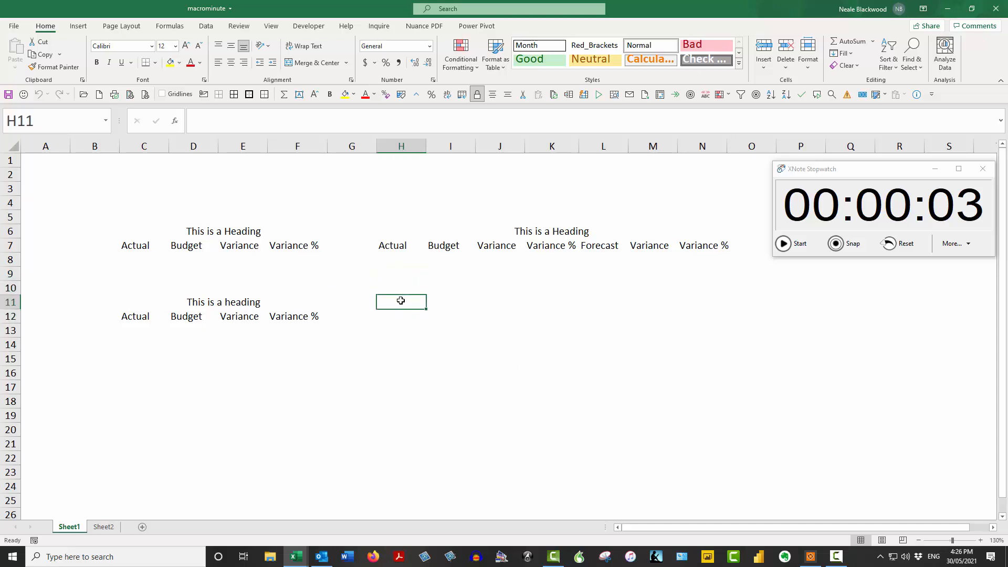